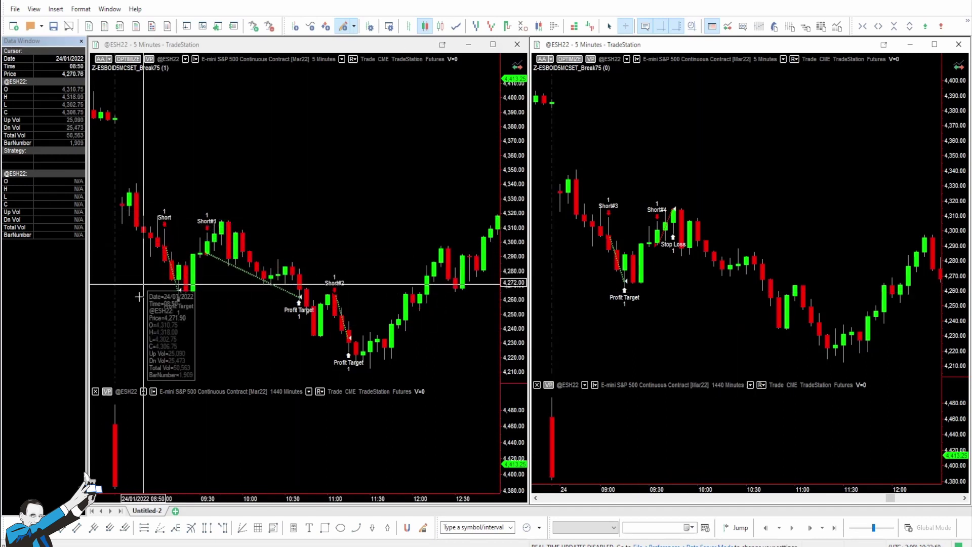
scroll(341, 331, "up", 3)
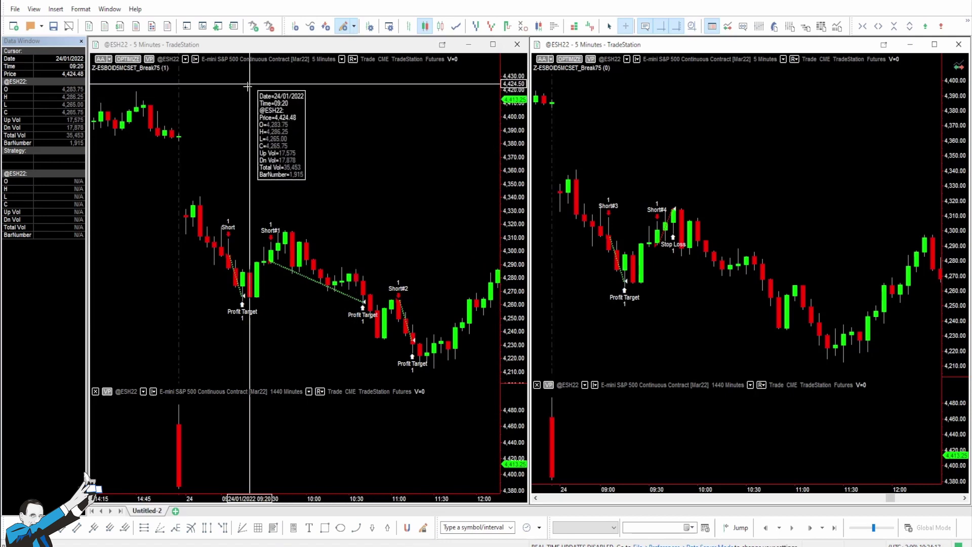
scroll(190, 304, "down", 1)
scroll(198, 311, "down", 2)
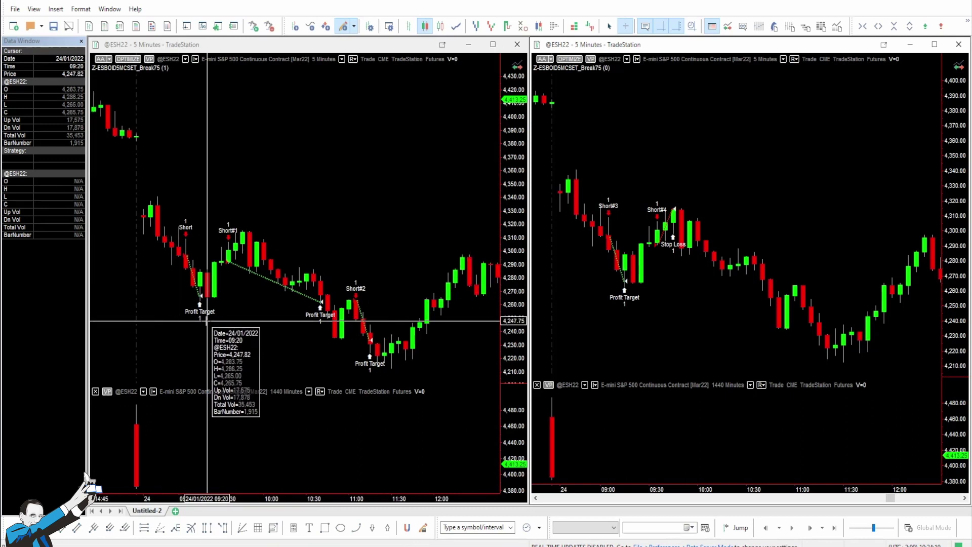
scroll(167, 296, "down", 2)
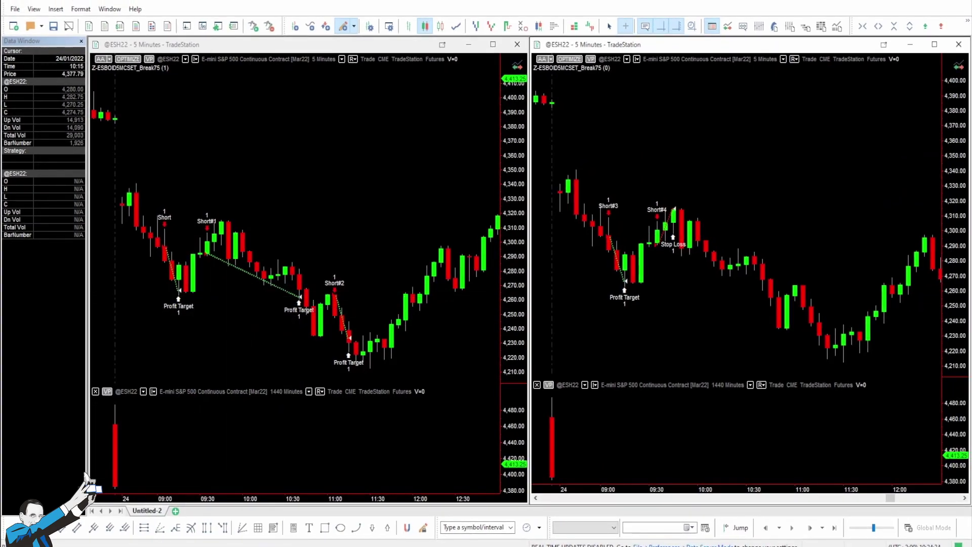
scroll(302, 276, "down", 1)
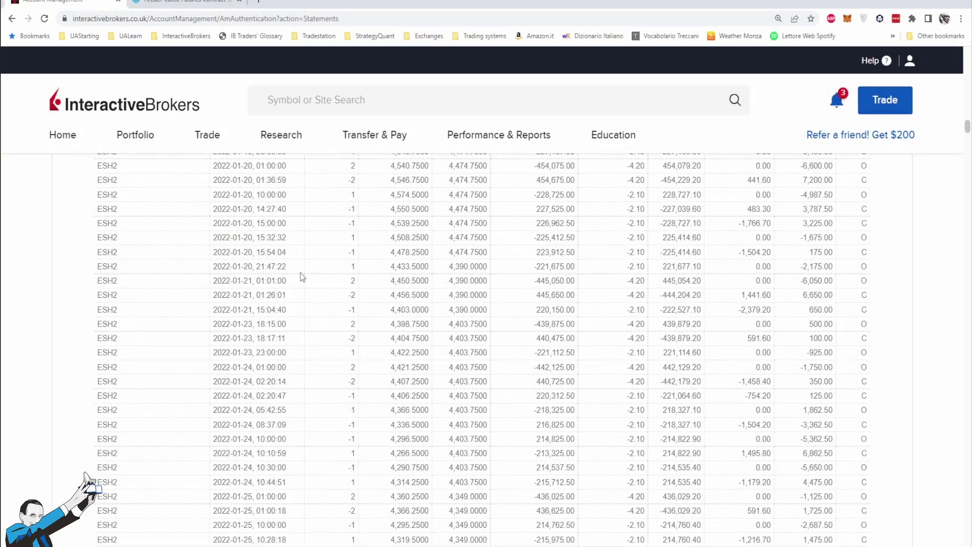
scroll(305, 286, "down", 1)
scroll(324, 292, "down", 1)
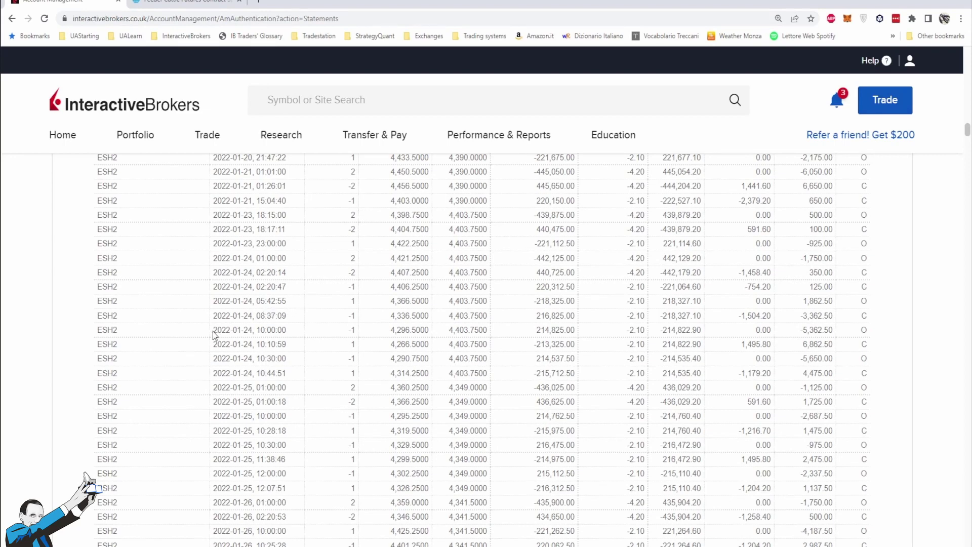
left_click_drag(216, 333, 430, 334)
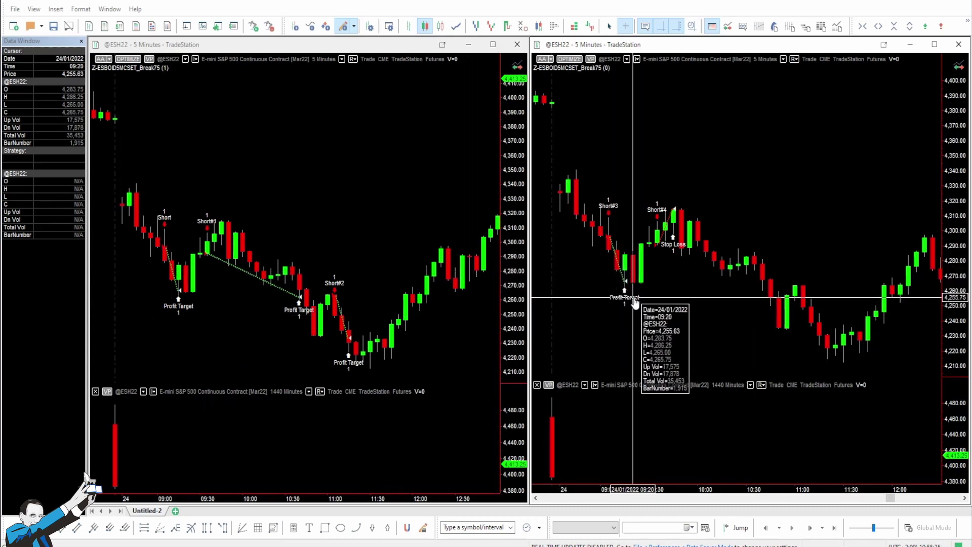
scroll(629, 304, "up", 2)
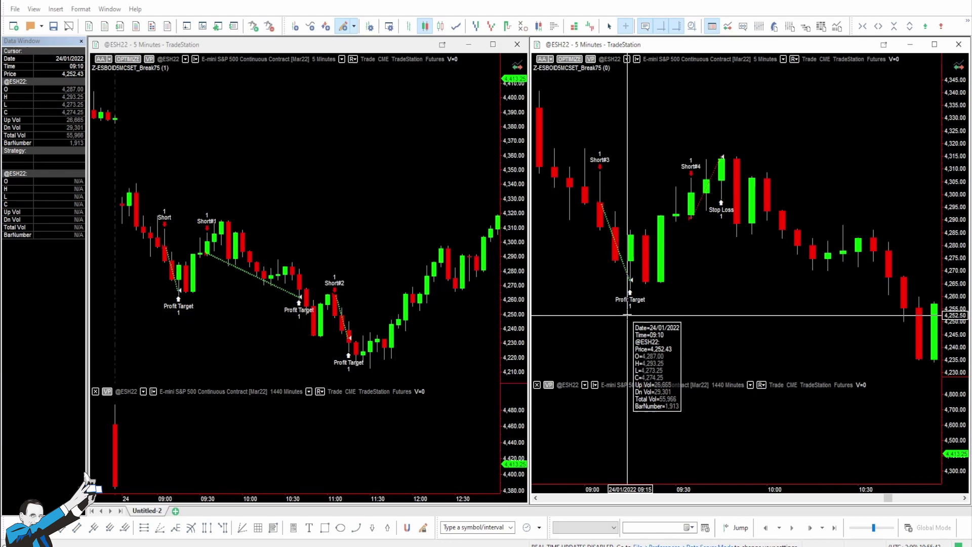
scroll(634, 327, "up", 2)
scroll(640, 350, "up", 1)
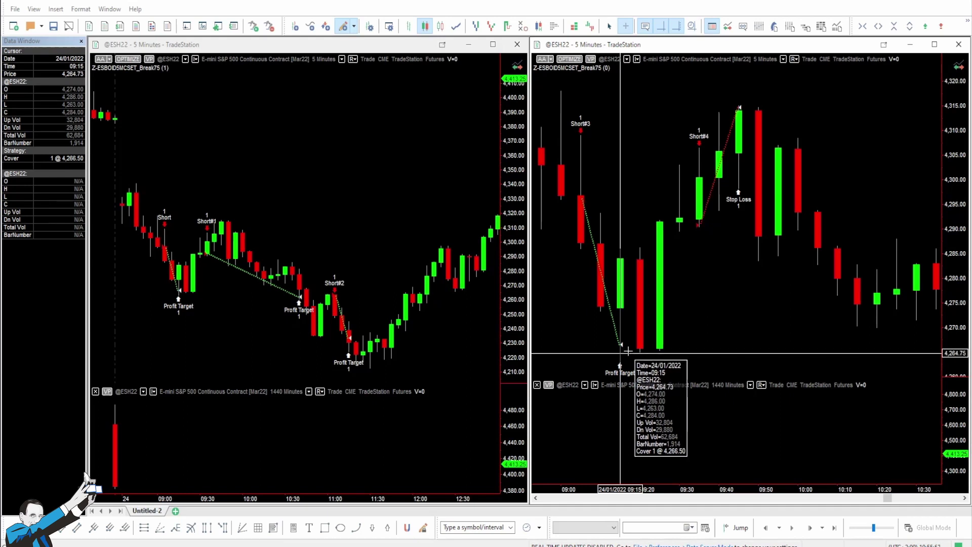
scroll(630, 349, "down", 1)
scroll(632, 341, "down", 1)
scroll(631, 338, "down", 1)
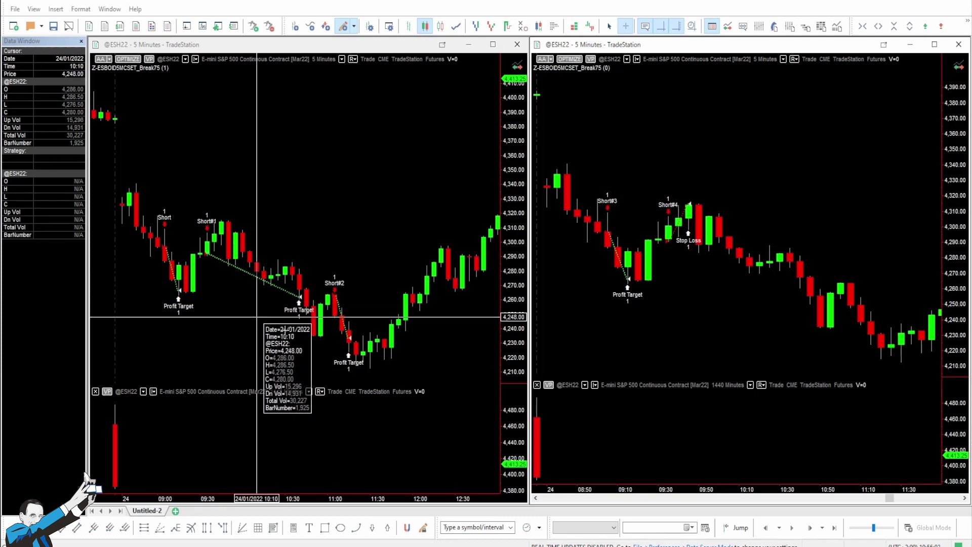
left_click(261, 532)
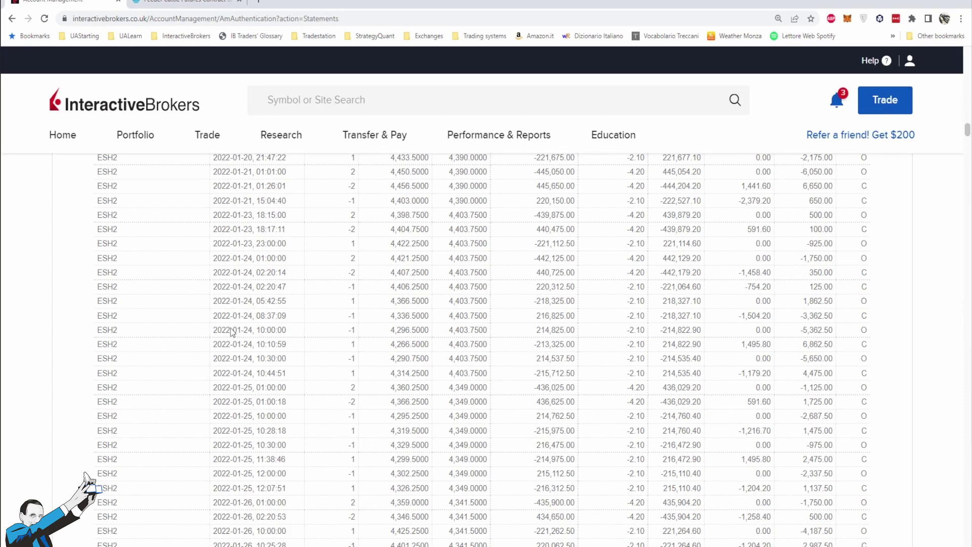
left_click_drag(218, 329, 423, 332)
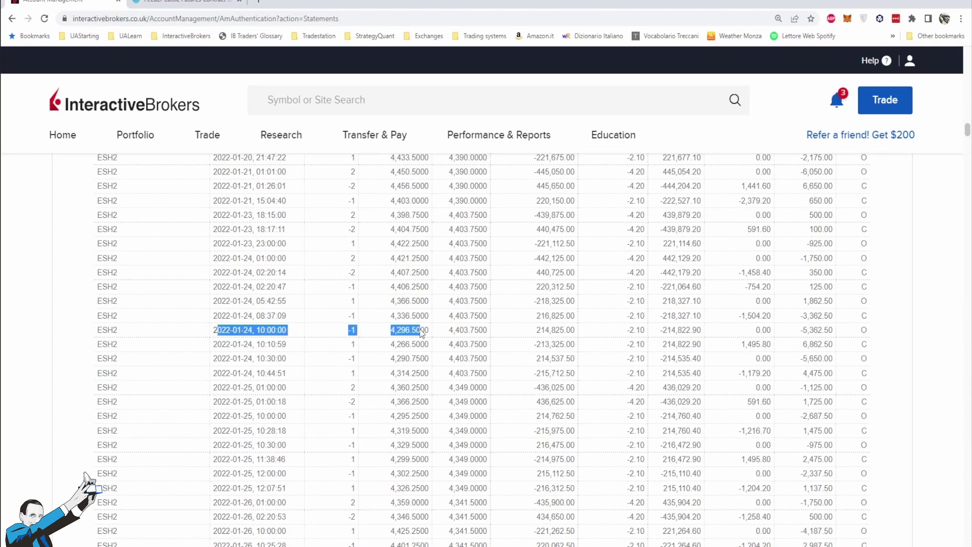
left_click_drag(423, 331, 429, 345)
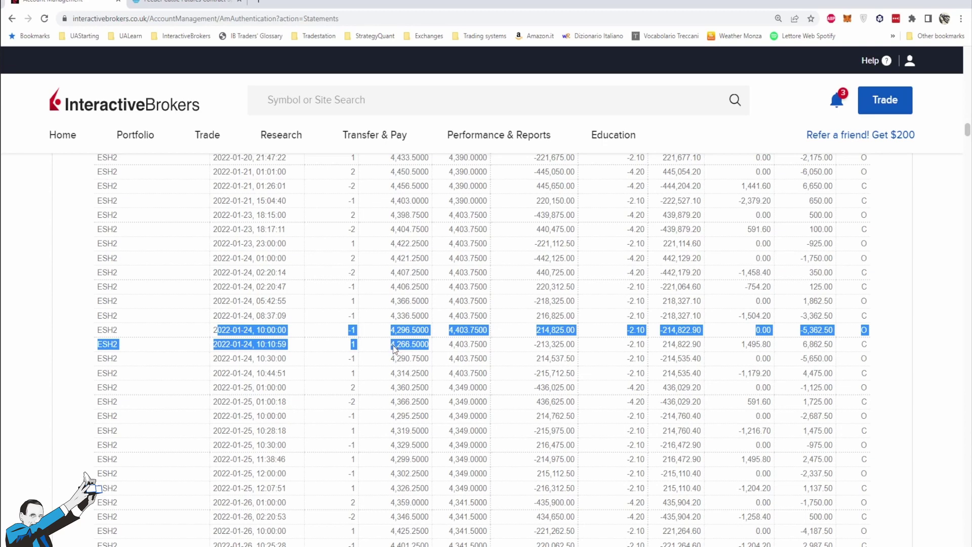
left_click(410, 347)
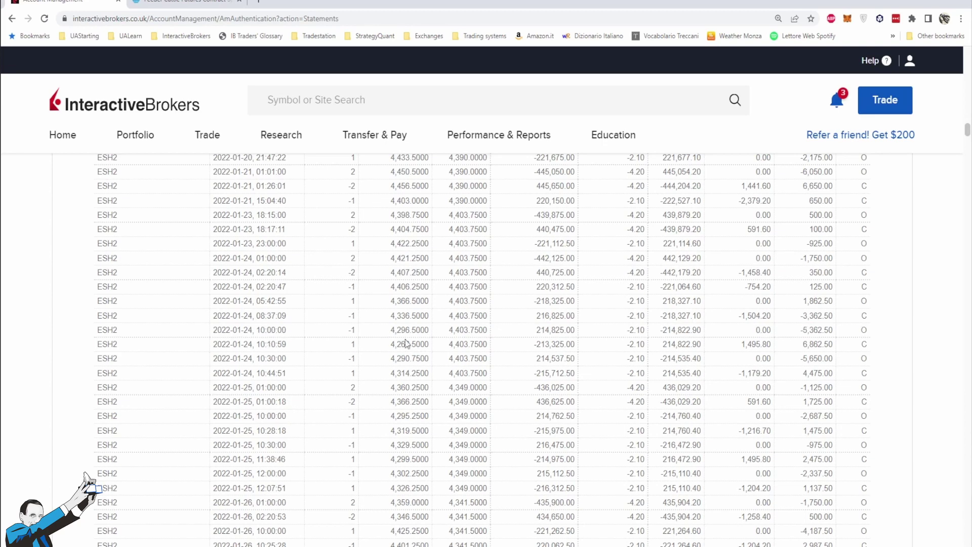